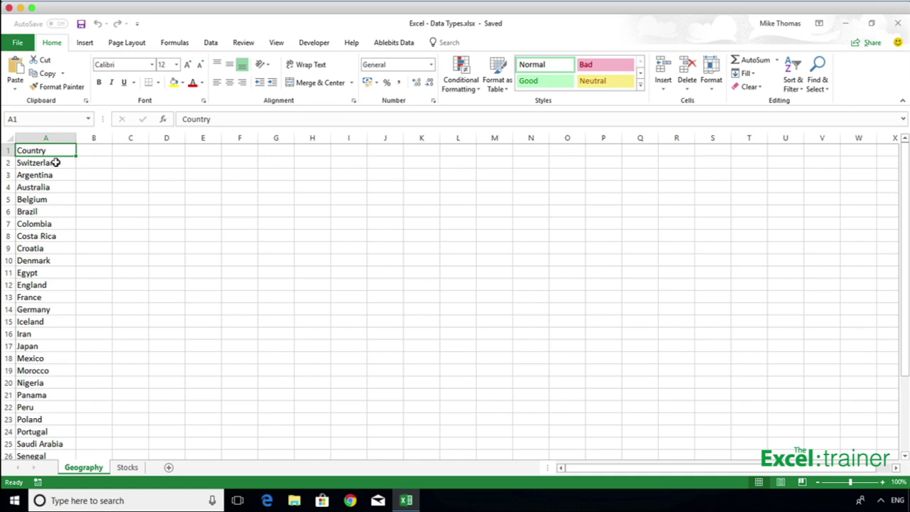
Select the country names A2:A33 and convert them to the Geography data type.
{"action": "left_click", "coordinate": [61, 164]}
{"action": "key", "text": "ctrl+shift+Down"}
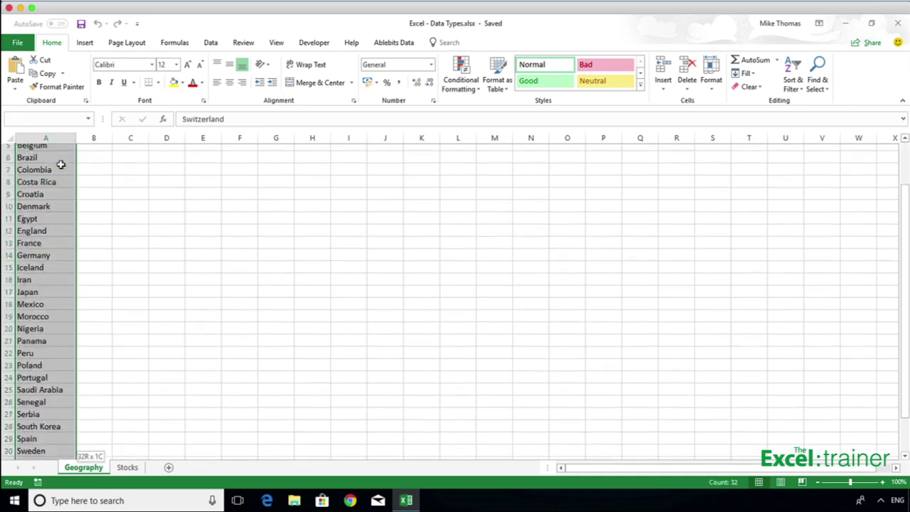
{"action": "left_click_drag", "start_coordinate": [905, 269], "coordinate": [904, 192]}
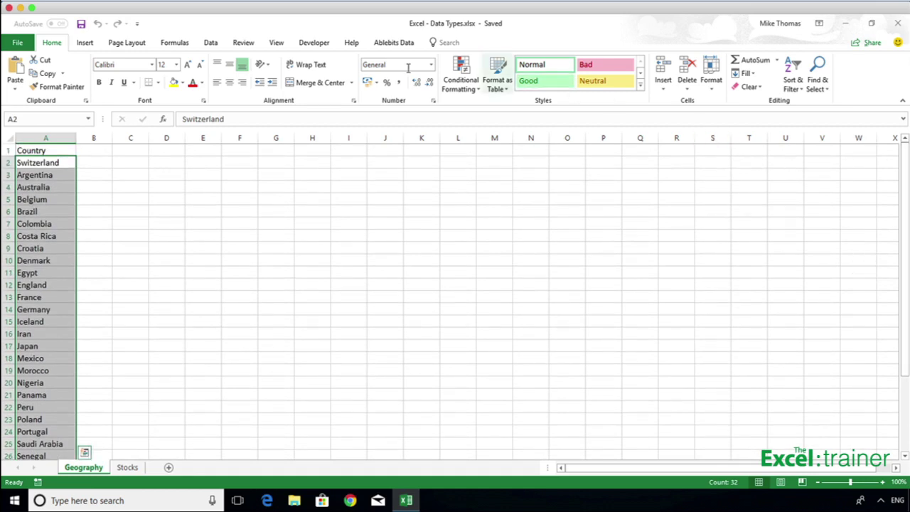
{"action": "left_click", "coordinate": [211, 43]}
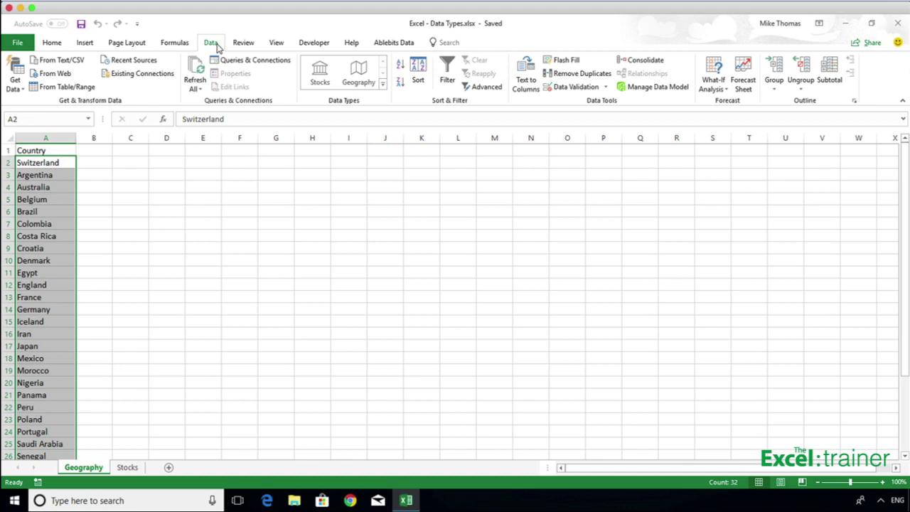
{"action": "left_click", "coordinate": [359, 71]}
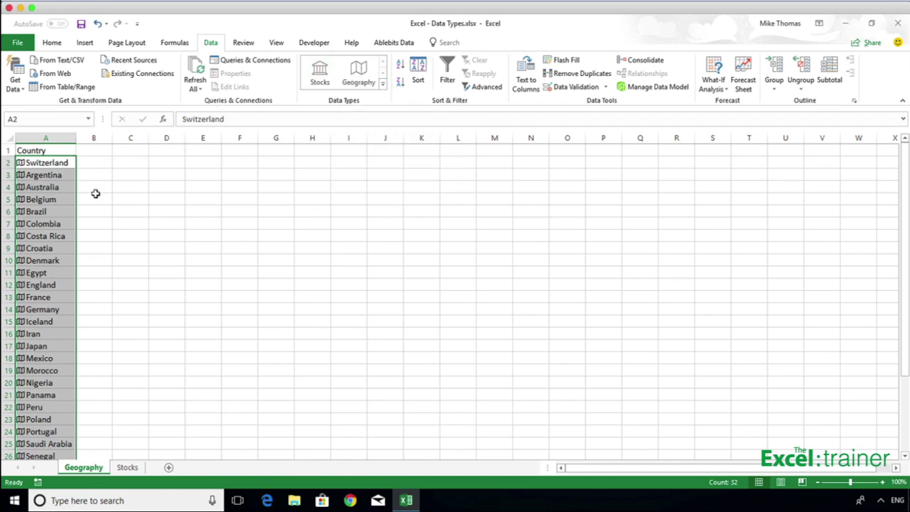
View England's Geography data card, then close it.
{"action": "left_click_drag", "start_coordinate": [94, 198], "coordinate": [94, 210]}
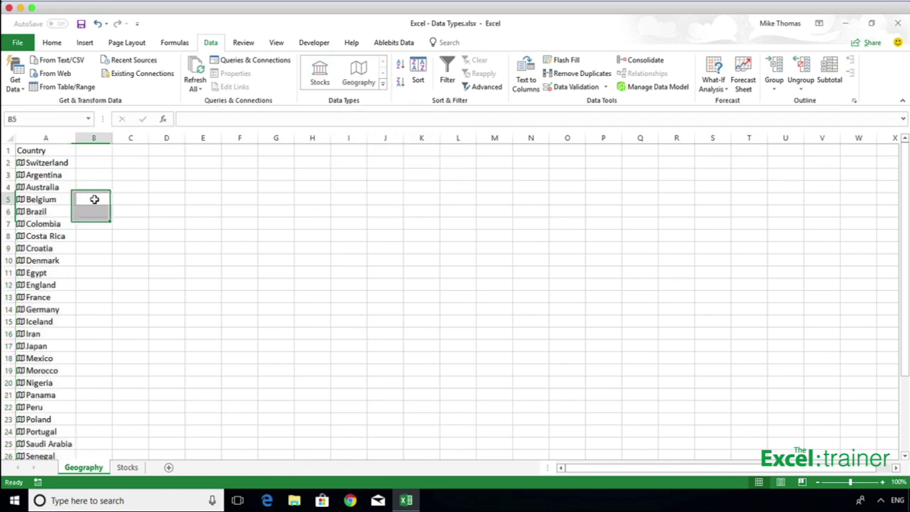
{"action": "left_click", "coordinate": [21, 285]}
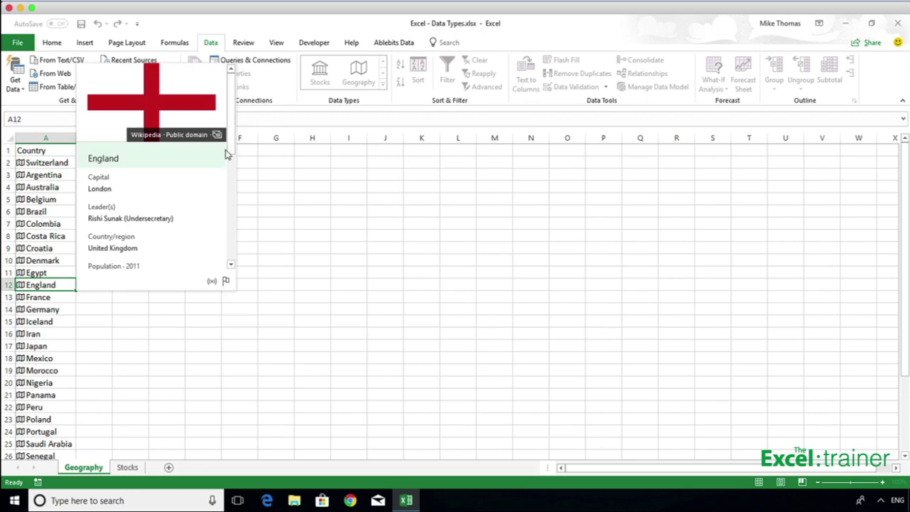
{"action": "left_click_drag", "start_coordinate": [231, 140], "coordinate": [240, 257]}
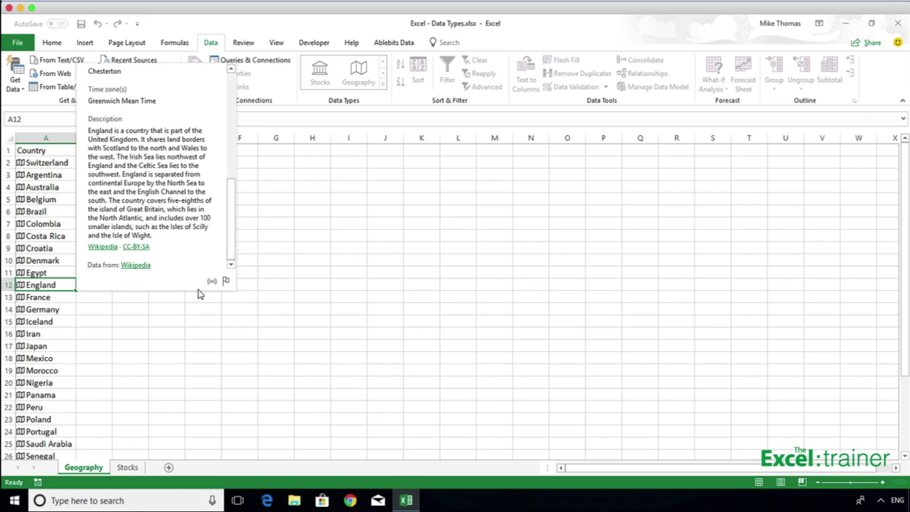
{"action": "key", "text": "Escape"}
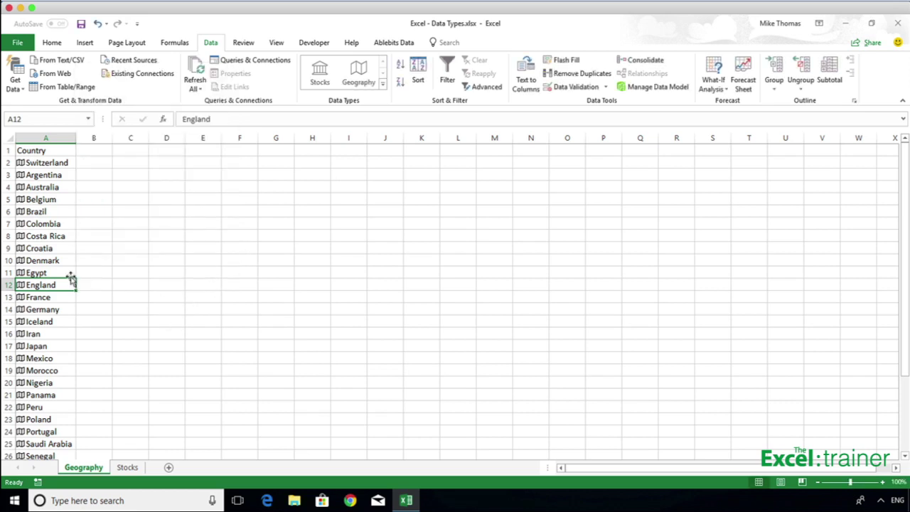
Make the country list a table with headers, add a Capital column and autofit column B.
{"action": "key", "text": "ctrl+t"}
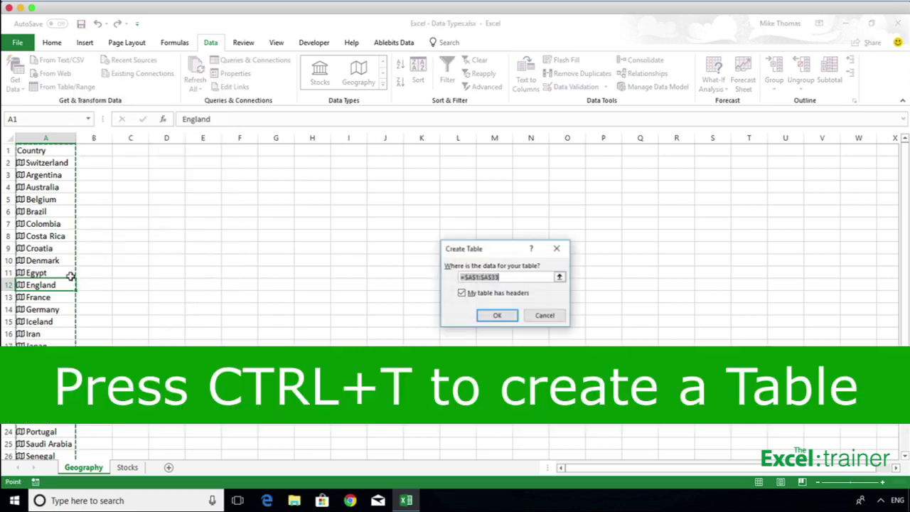
{"action": "left_click", "coordinate": [496, 315]}
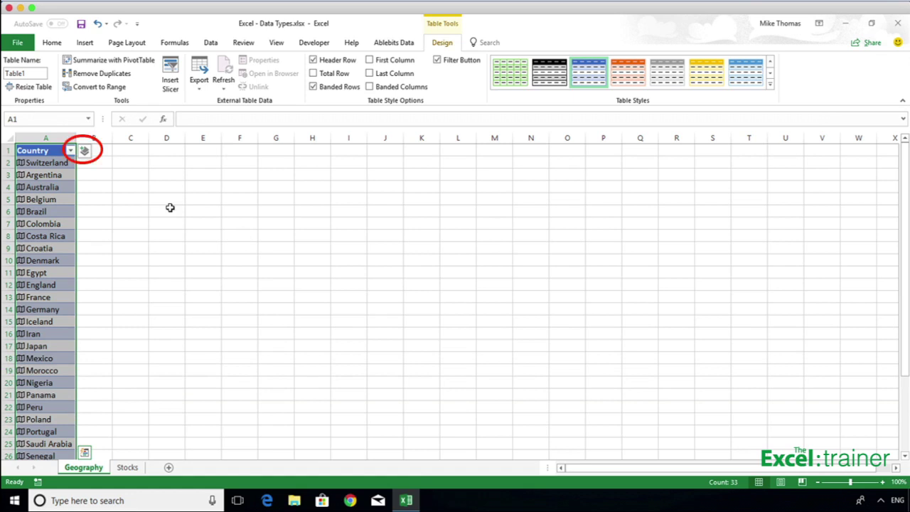
{"action": "left_click", "coordinate": [85, 151]}
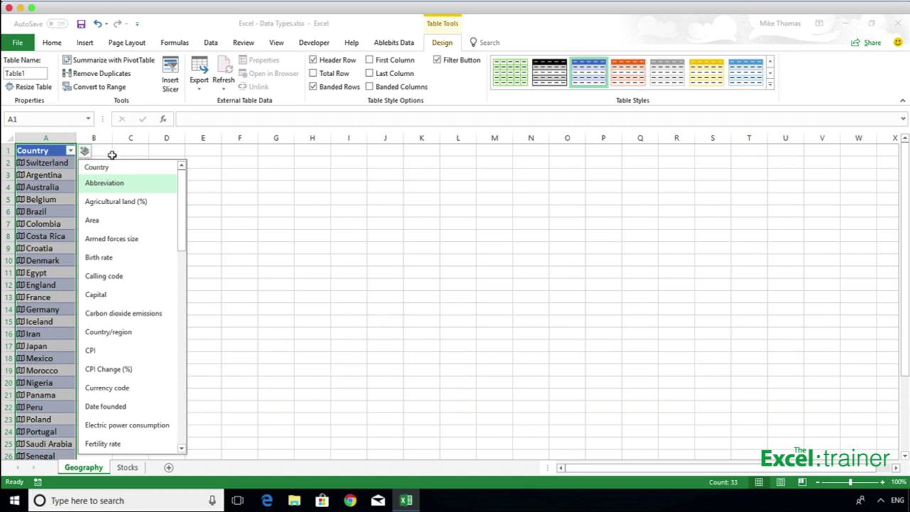
{"action": "left_click_drag", "start_coordinate": [180, 182], "coordinate": [195, 201]}
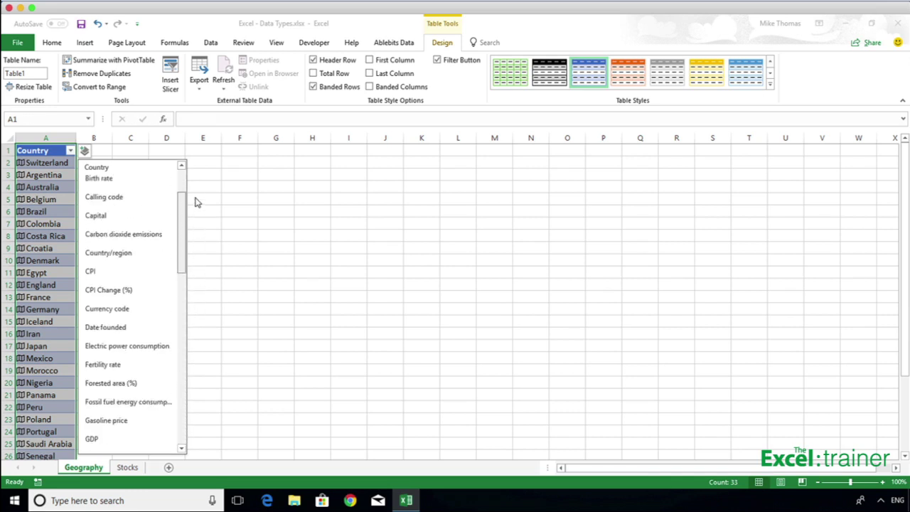
{"action": "left_click", "coordinate": [151, 223]}
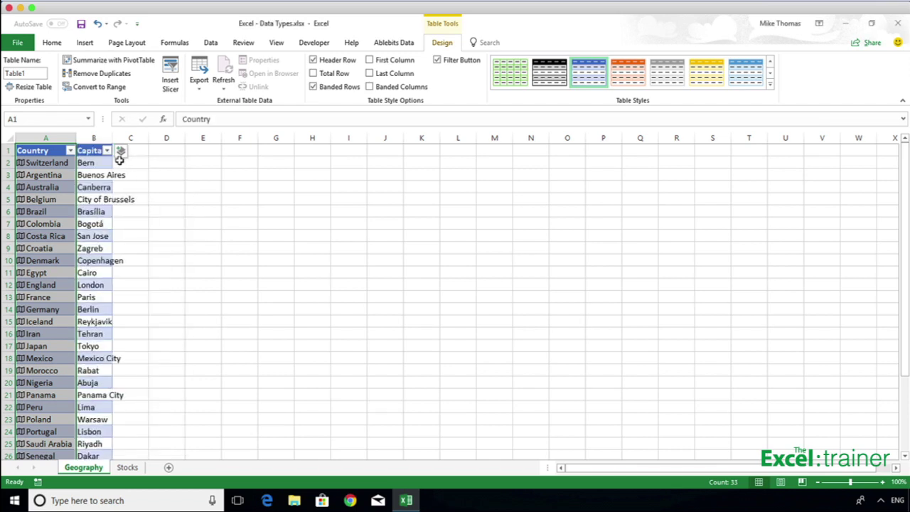
{"action": "double_click", "coordinate": [113, 139]}
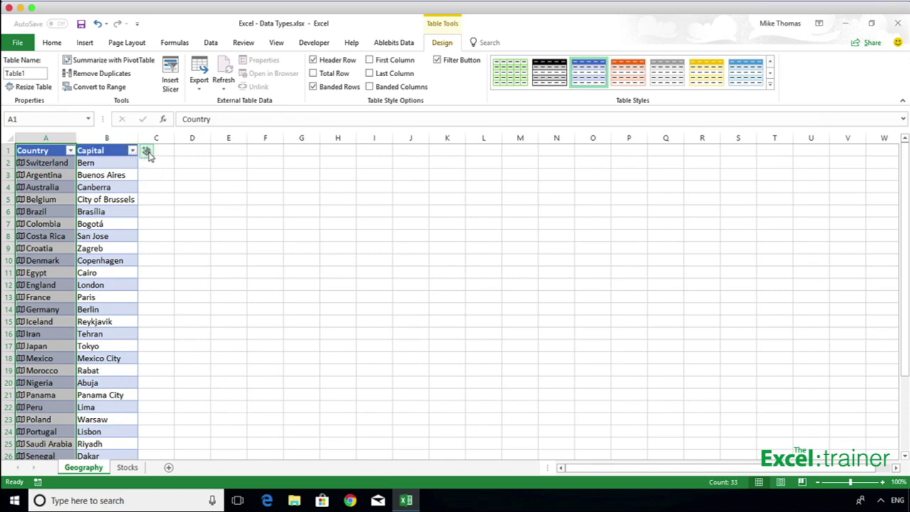
Add a Population column to the country table and autofit column C.
{"action": "left_click", "coordinate": [147, 153]}
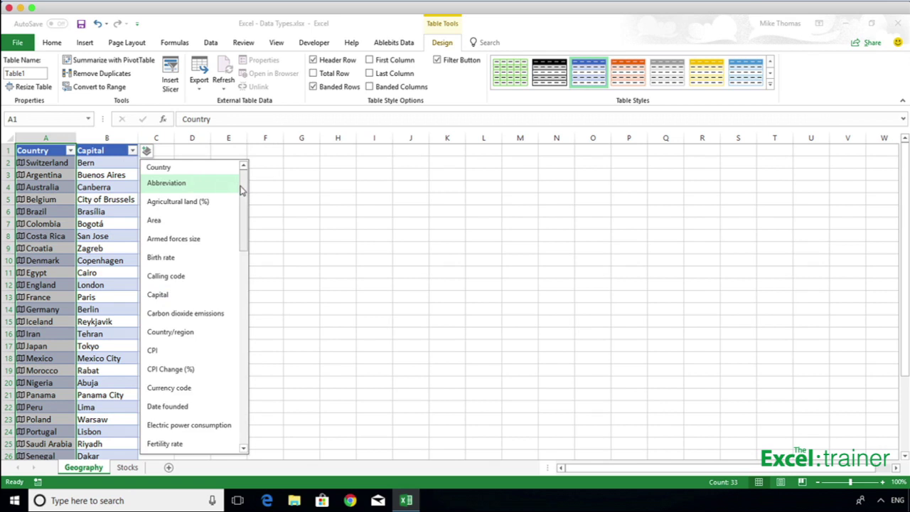
{"action": "left_click_drag", "start_coordinate": [243, 190], "coordinate": [243, 336]}
{"action": "left_click", "coordinate": [199, 358]}
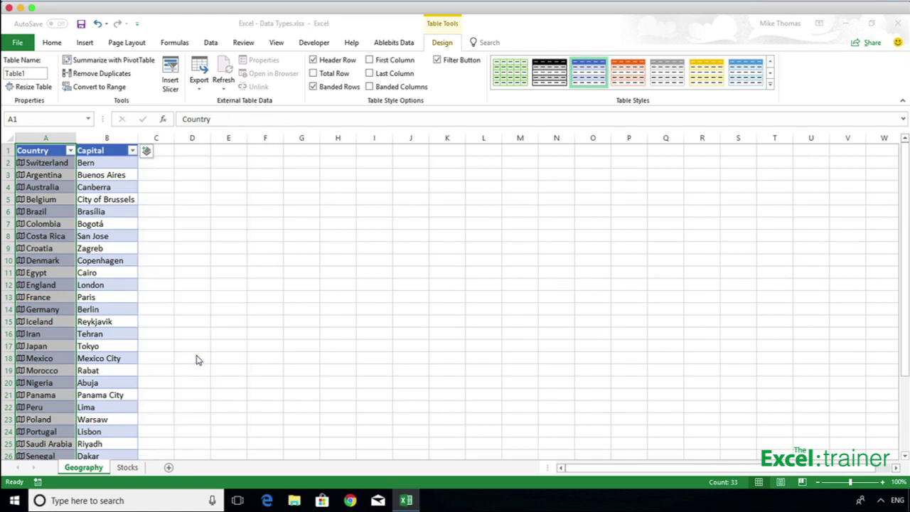
{"action": "double_click", "coordinate": [174, 137]}
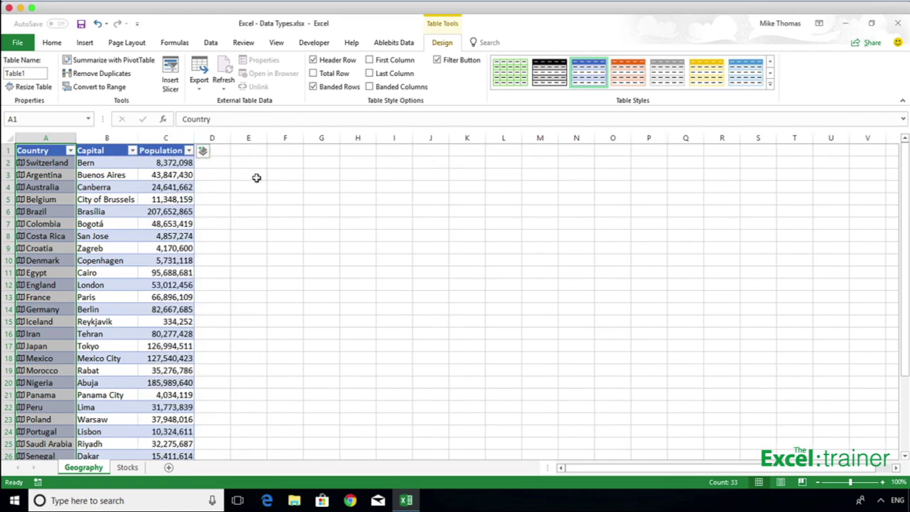
{"action": "left_click", "coordinate": [65, 199], "text": "alt"}
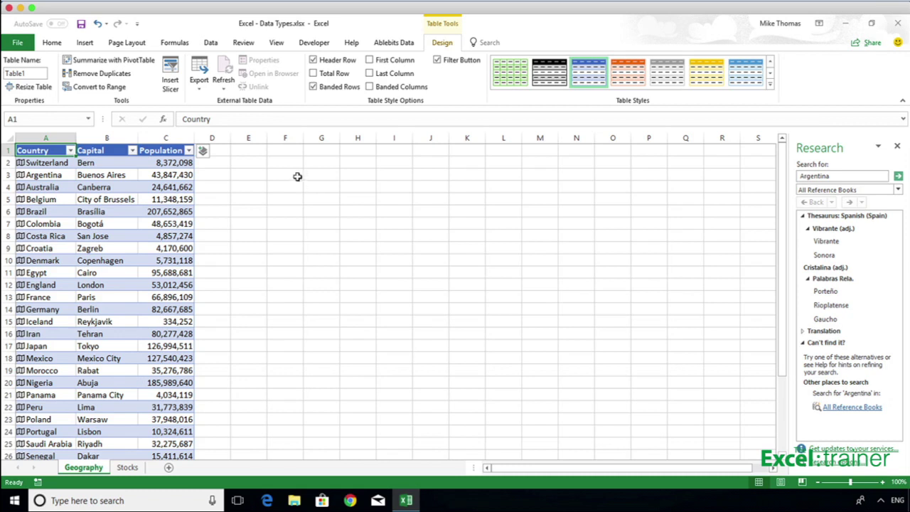
Delete the Capital column (column B), then select the Country and Population data.
{"action": "left_click", "coordinate": [105, 137]}
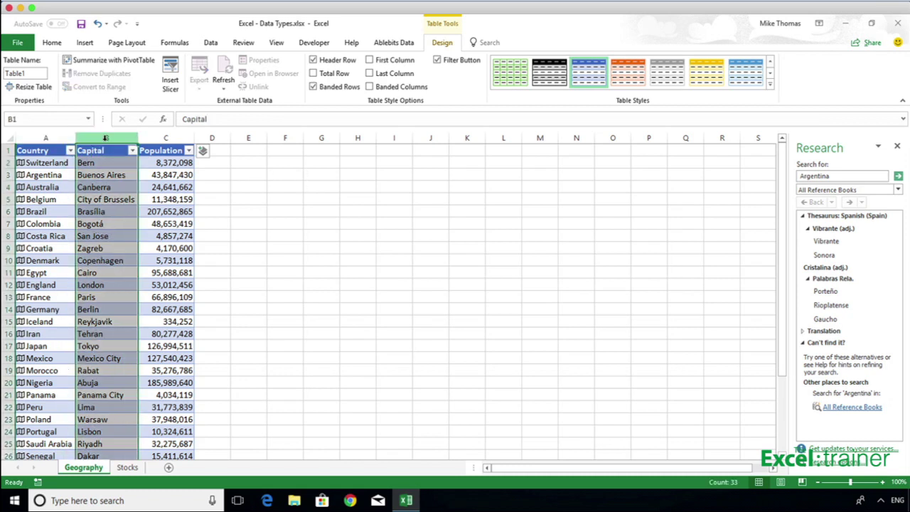
{"action": "right_click", "coordinate": [107, 138]}
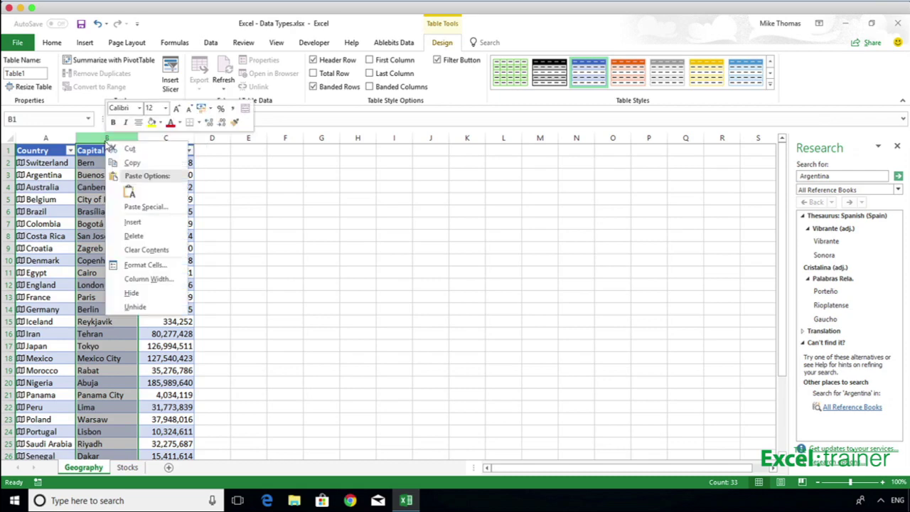
{"action": "left_click", "coordinate": [139, 237]}
{"action": "left_click", "coordinate": [44, 187]}
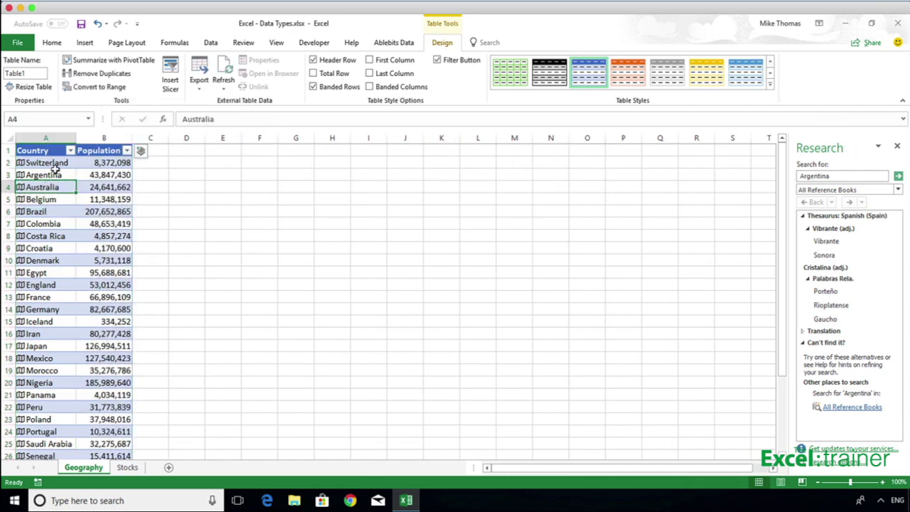
{"action": "left_click_drag", "start_coordinate": [57, 162], "coordinate": [95, 431]}
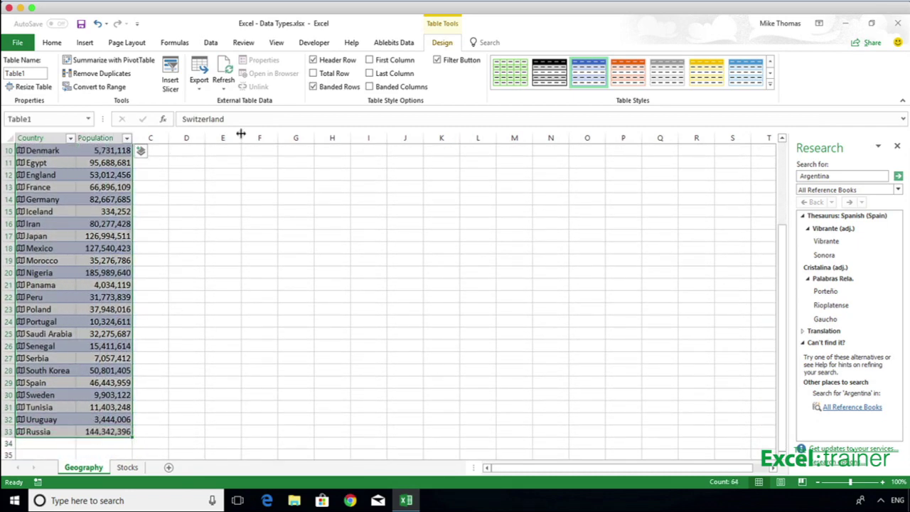
Insert a filled map chart of country population and drag its corners outward to enlarge it.
{"action": "left_click", "coordinate": [87, 42]}
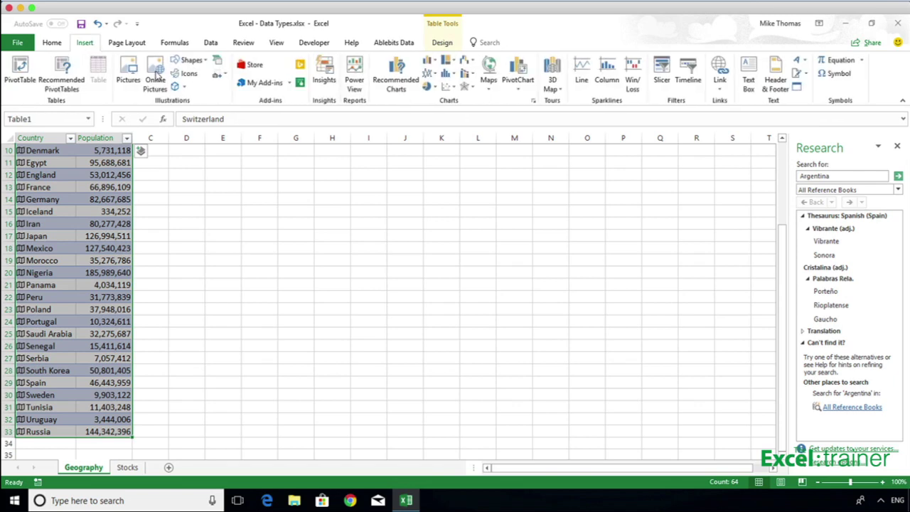
{"action": "left_click", "coordinate": [489, 89]}
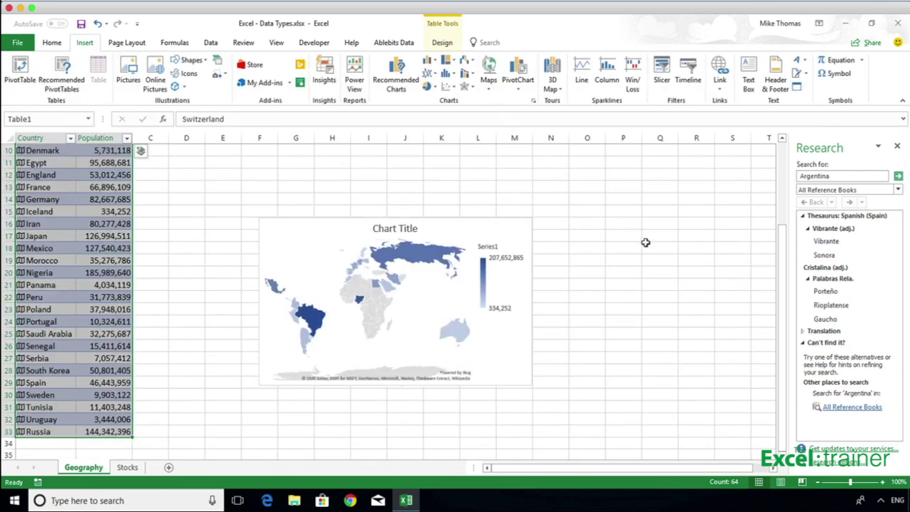
{"action": "left_click", "coordinate": [351, 226]}
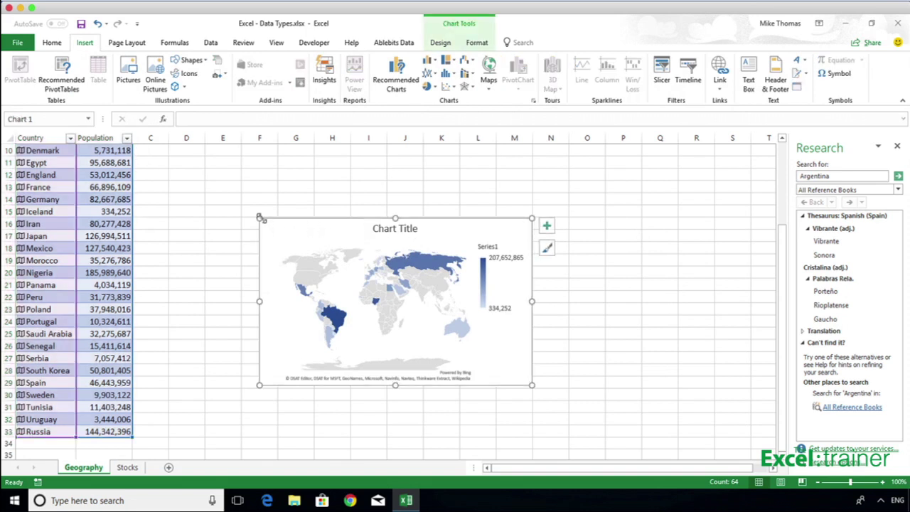
{"action": "left_click_drag", "start_coordinate": [260, 218], "coordinate": [206, 159]}
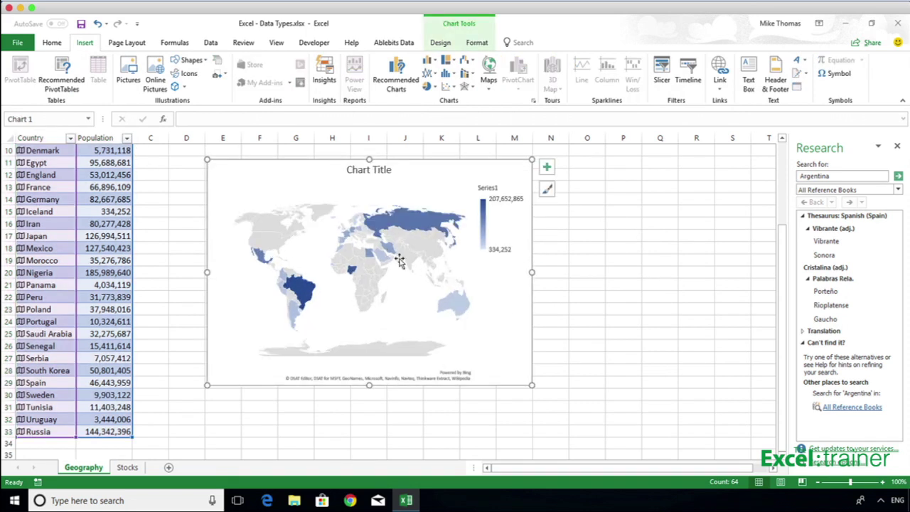
{"action": "left_click_drag", "start_coordinate": [531, 384], "coordinate": [577, 423]}
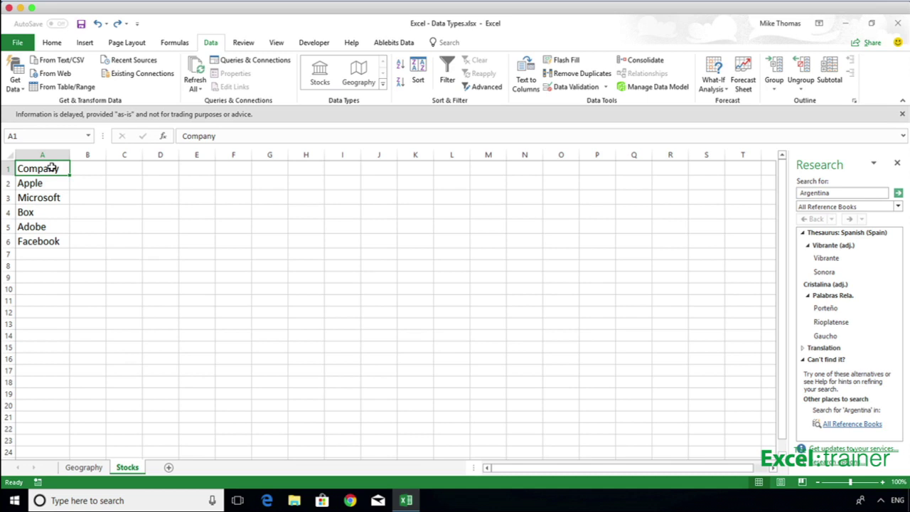
Turn the company list into a table whose first row is the header.
{"action": "key", "text": "ctrl+t"}
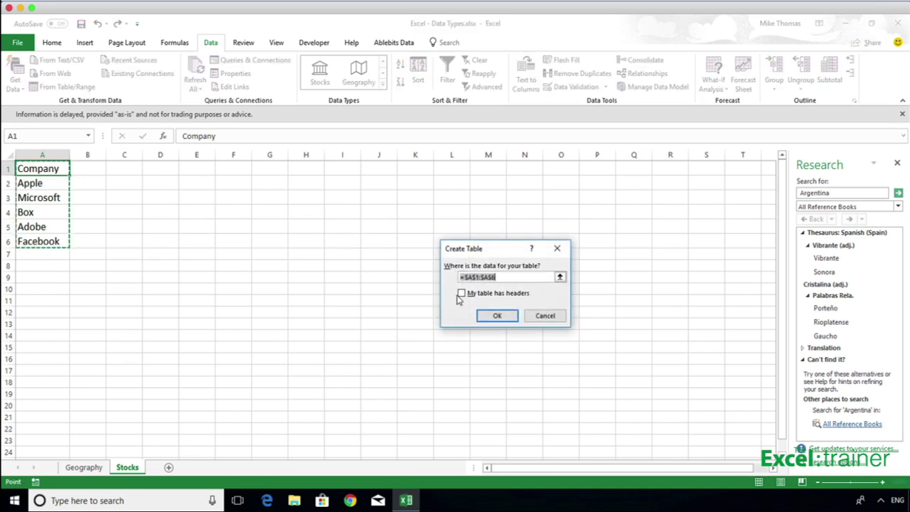
{"action": "left_click", "coordinate": [460, 295]}
{"action": "left_click", "coordinate": [497, 317]}
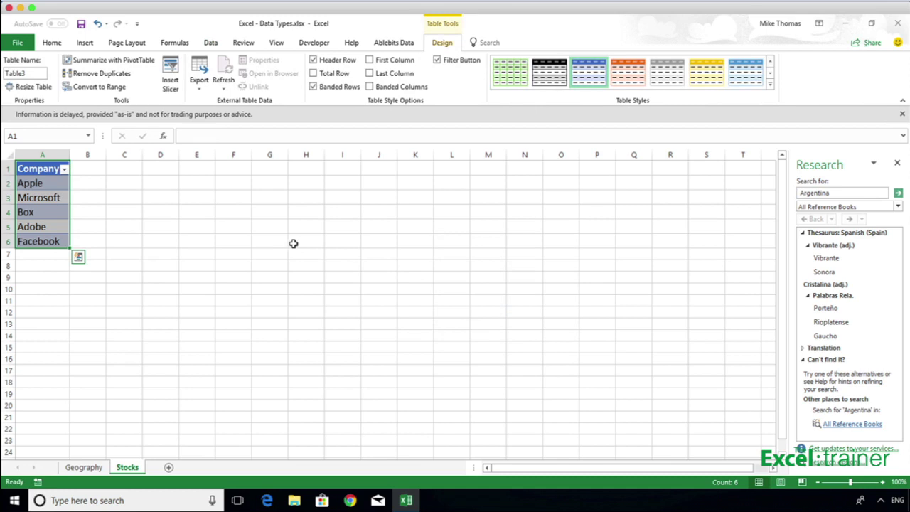
Convert the company names to Stocks data, autofit column A, and view Microsoft Corp's stock card.
{"action": "left_click", "coordinate": [212, 42]}
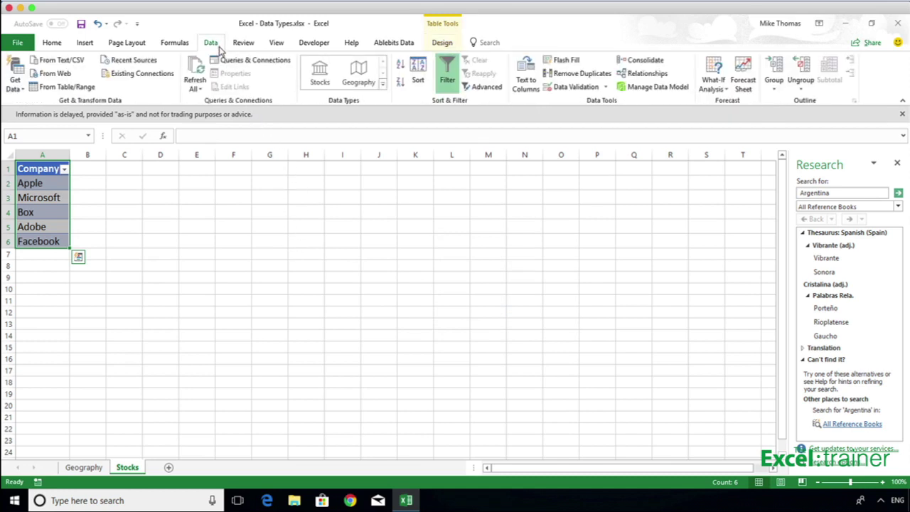
{"action": "left_click", "coordinate": [320, 81]}
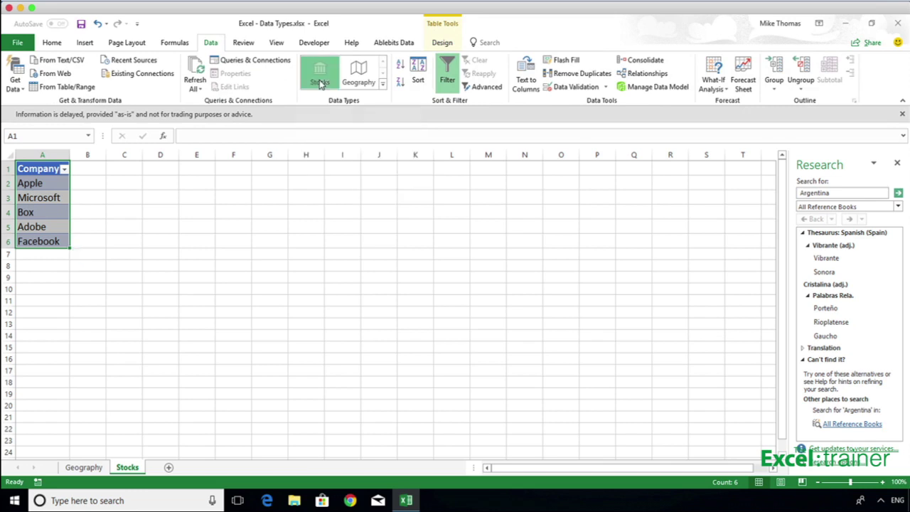
{"action": "left_click", "coordinate": [153, 185]}
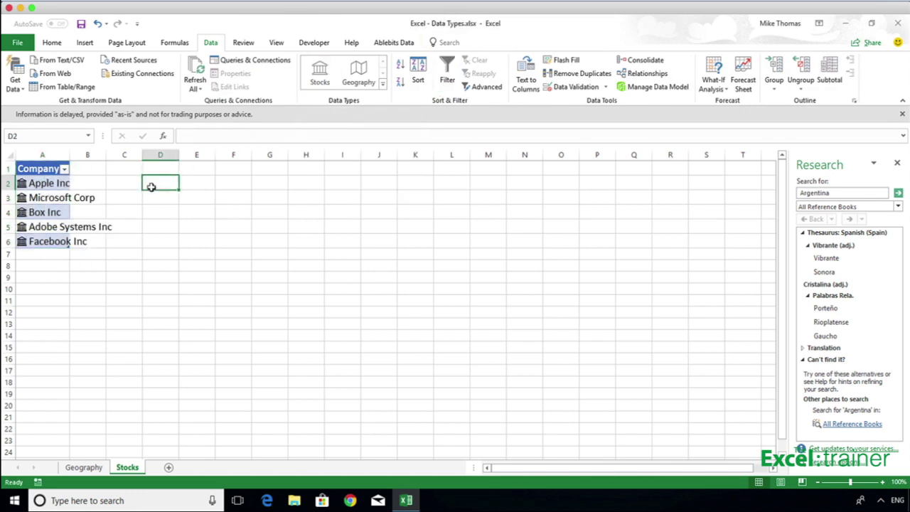
{"action": "double_click", "coordinate": [68, 154]}
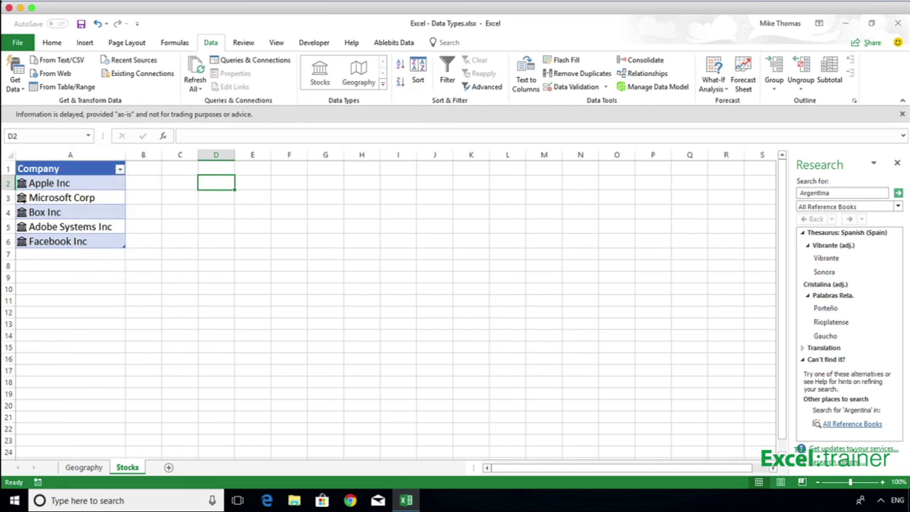
{"action": "left_click", "coordinate": [22, 200]}
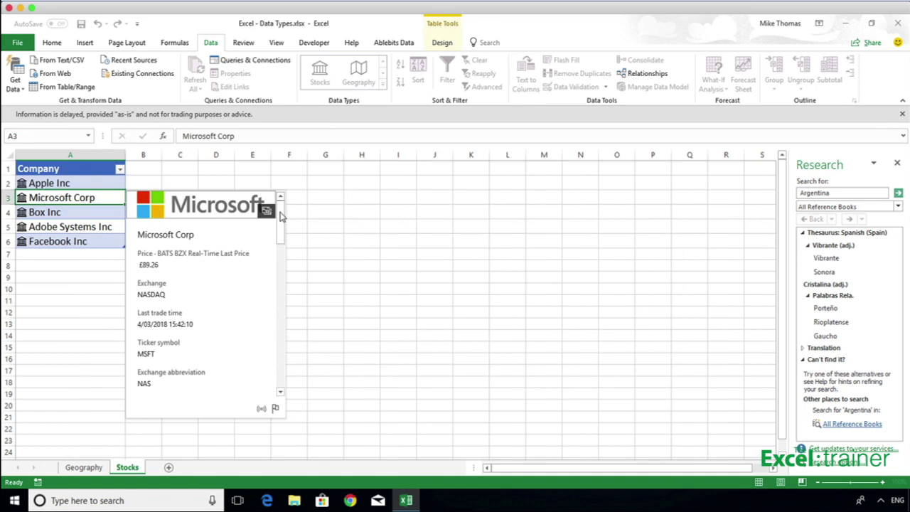
{"action": "left_click_drag", "start_coordinate": [281, 210], "coordinate": [280, 364]}
Add a CEO column to the company table and autofit column B.
{"action": "key", "text": "Escape"}
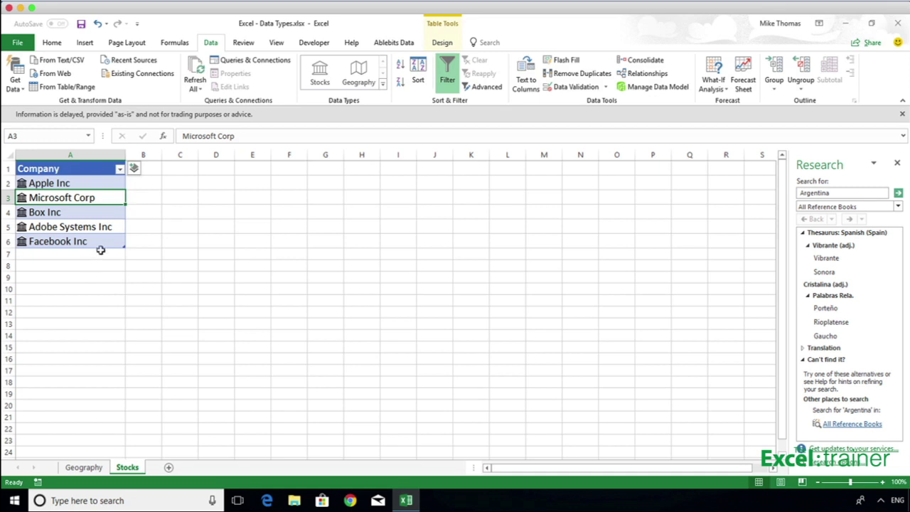
{"action": "left_click", "coordinate": [133, 169]}
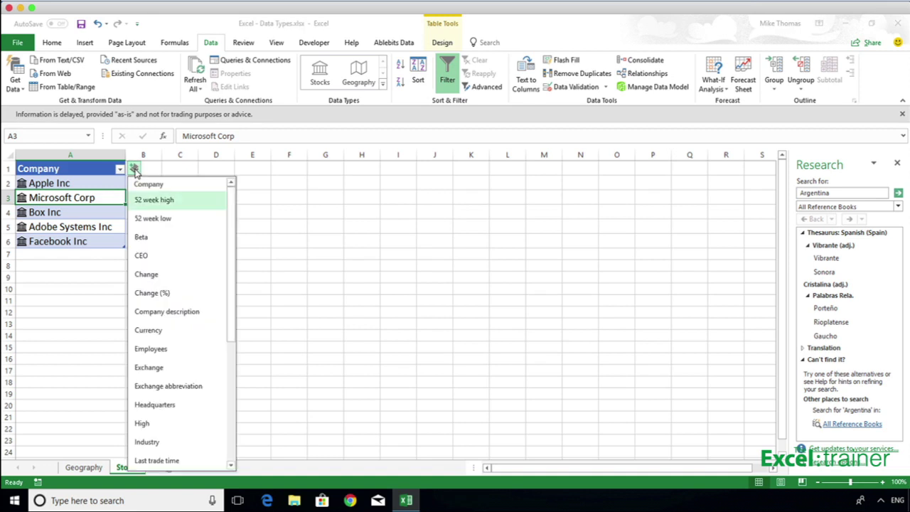
{"action": "left_click", "coordinate": [154, 257]}
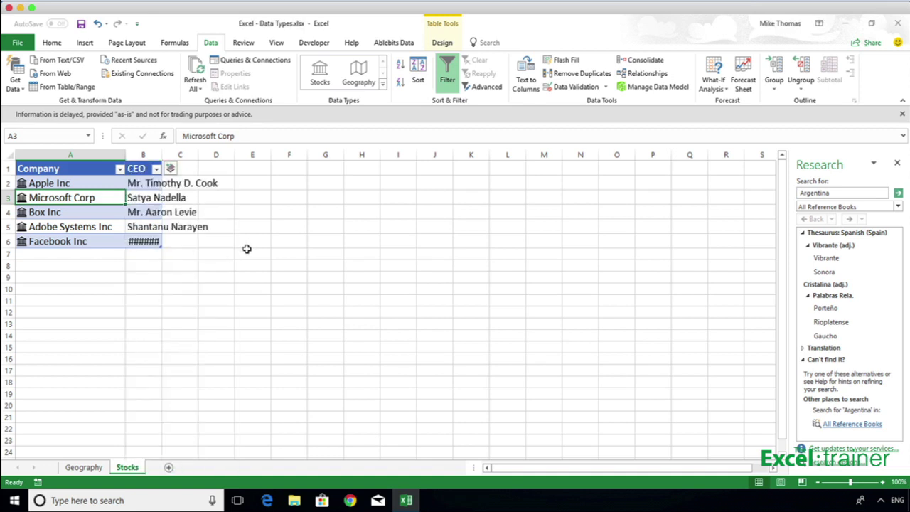
{"action": "double_click", "coordinate": [162, 155]}
{"action": "left_click", "coordinate": [260, 212]}
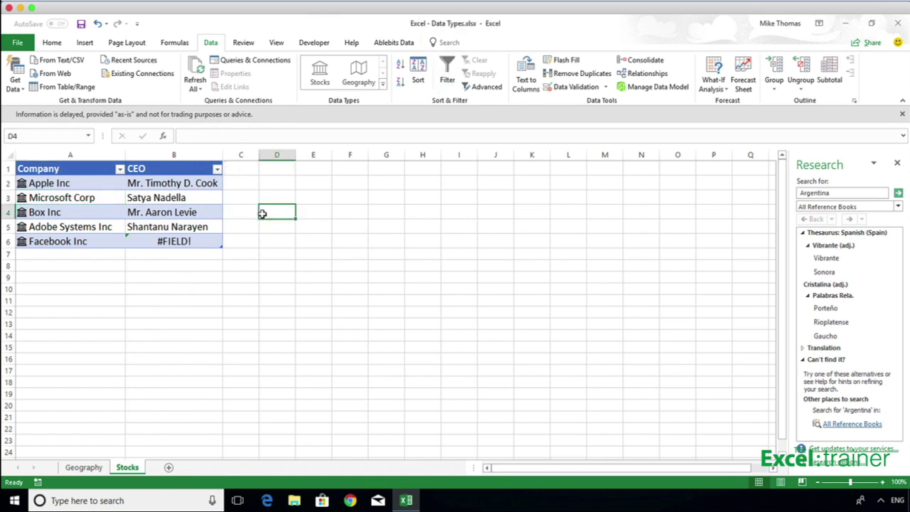
Add a Price column to the company table and autofit column C.
{"action": "left_click", "coordinate": [203, 168]}
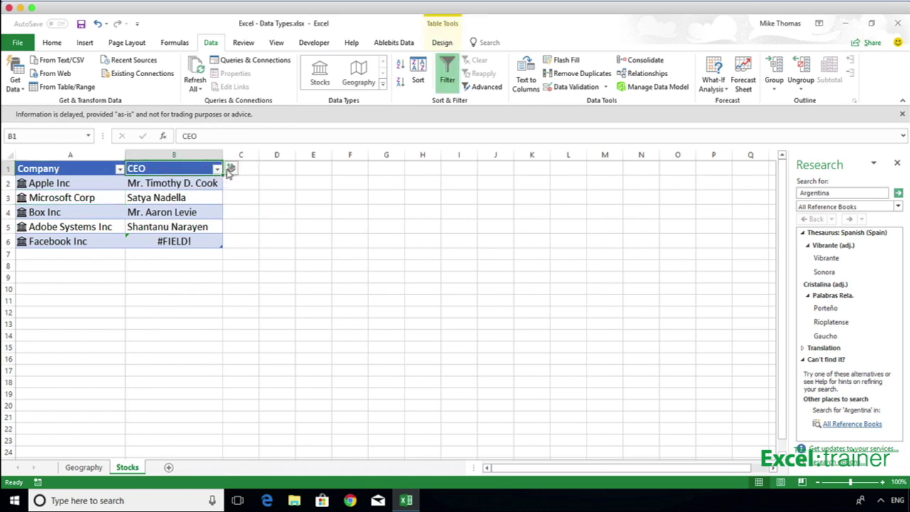
{"action": "left_click", "coordinate": [231, 168]}
{"action": "left_click_drag", "start_coordinate": [327, 208], "coordinate": [327, 313]}
{"action": "left_click", "coordinate": [270, 380]}
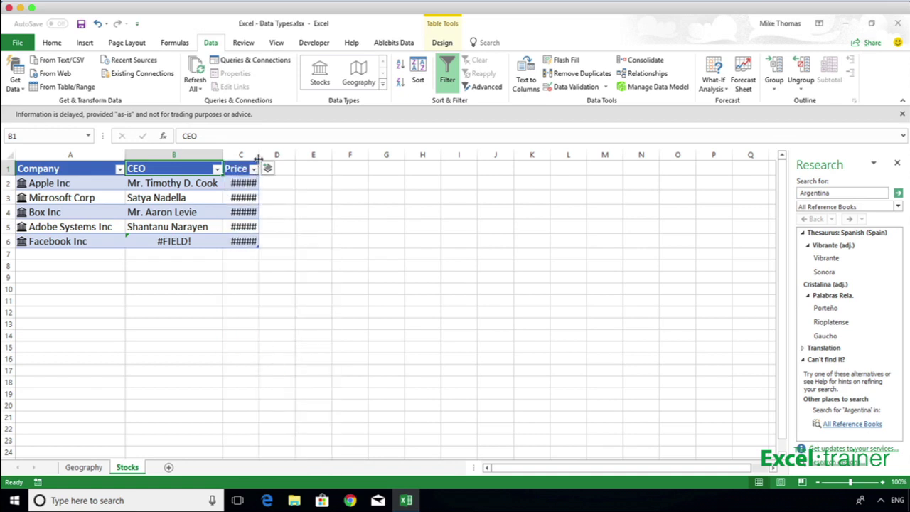
{"action": "double_click", "coordinate": [259, 155]}
{"action": "left_click", "coordinate": [183, 289]}
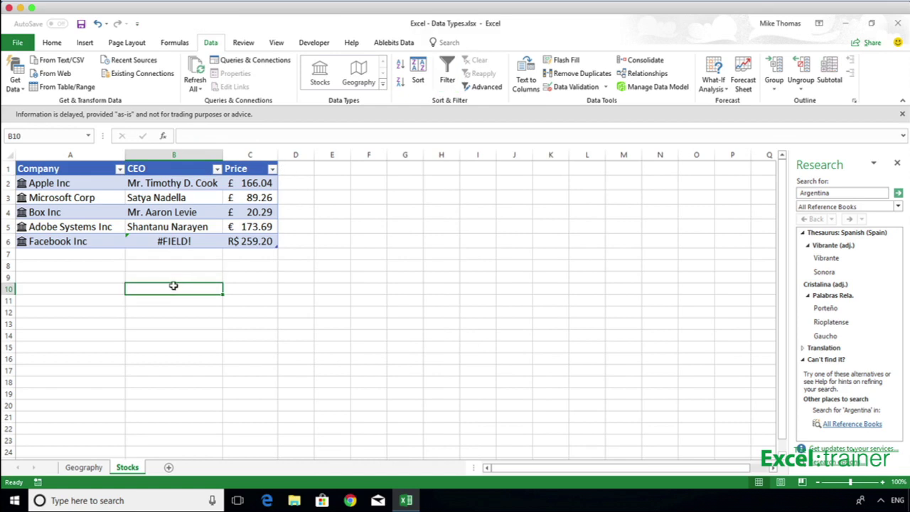
Change A6 to 'Facebook' and link it to the Facebook NASDAQ stock in the Record Selector.
{"action": "left_click", "coordinate": [89, 241]}
{"action": "double_click", "coordinate": [93, 241]}
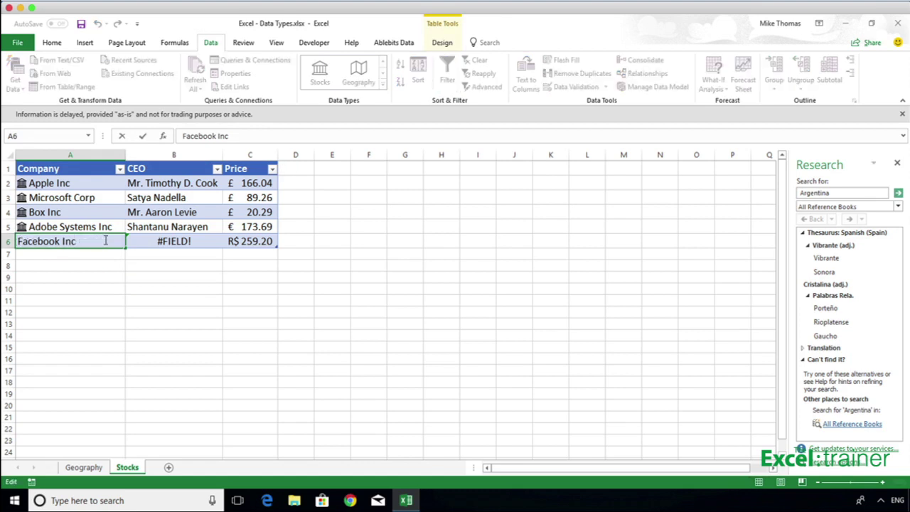
{"action": "key", "text": "BackSpace"}
{"action": "key", "text": "BackSpace"}
{"action": "key", "text": "BackSpace"}
{"action": "key", "text": "BackSpace"}
{"action": "key", "text": "BackSpace"}
{"action": "type", "text": "k"}
{"action": "key", "text": "Return"}
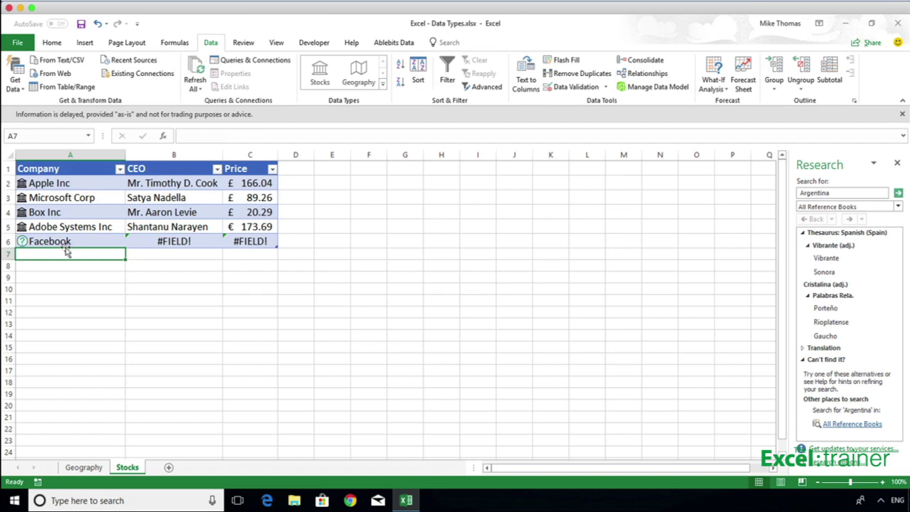
{"action": "left_click", "coordinate": [23, 242]}
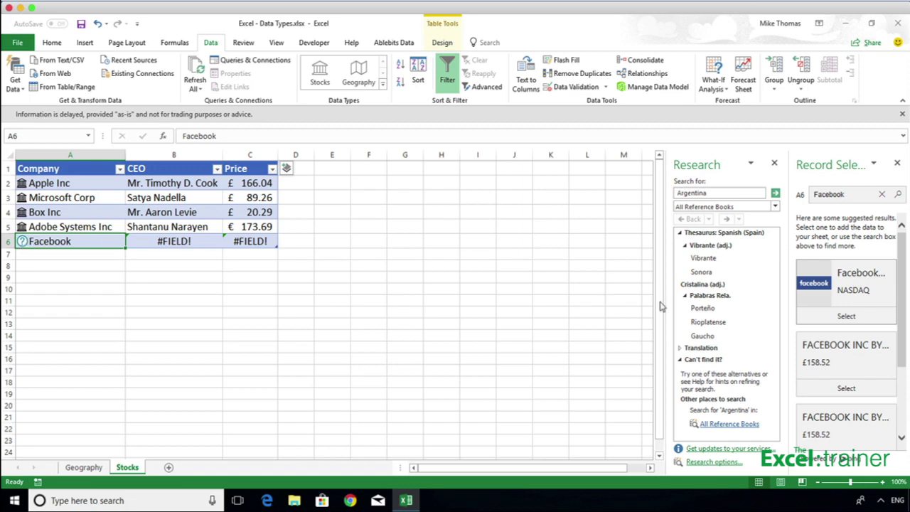
{"action": "left_click", "coordinate": [818, 316]}
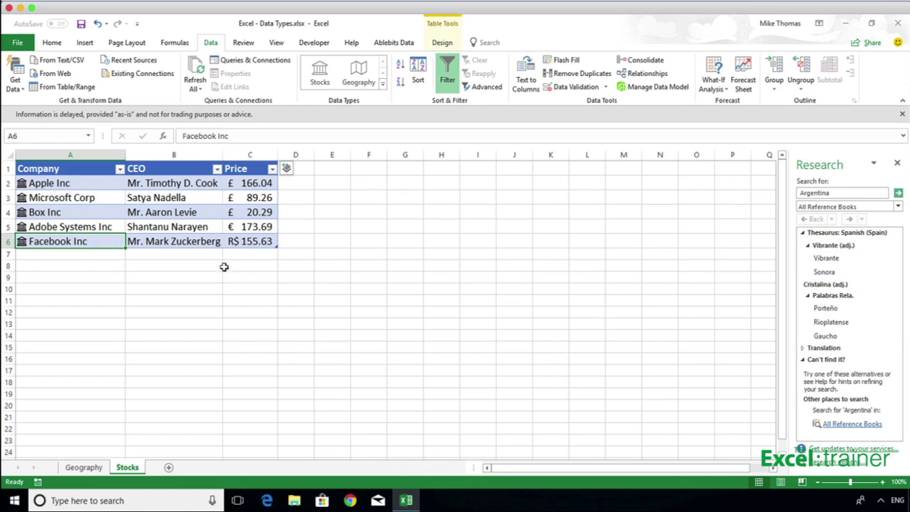
Refresh the linked stock data from the Box Inc cell's context menu.
{"action": "right_click", "coordinate": [71, 213]}
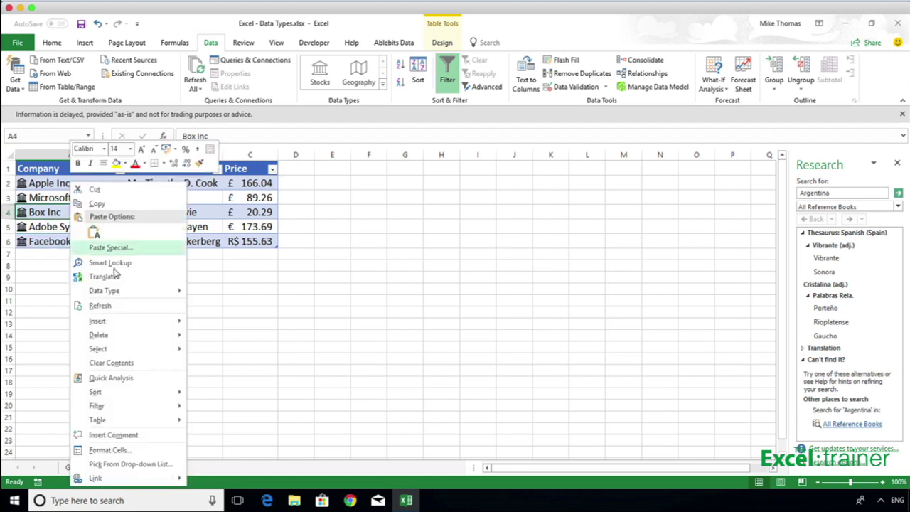
{"action": "left_click", "coordinate": [115, 307]}
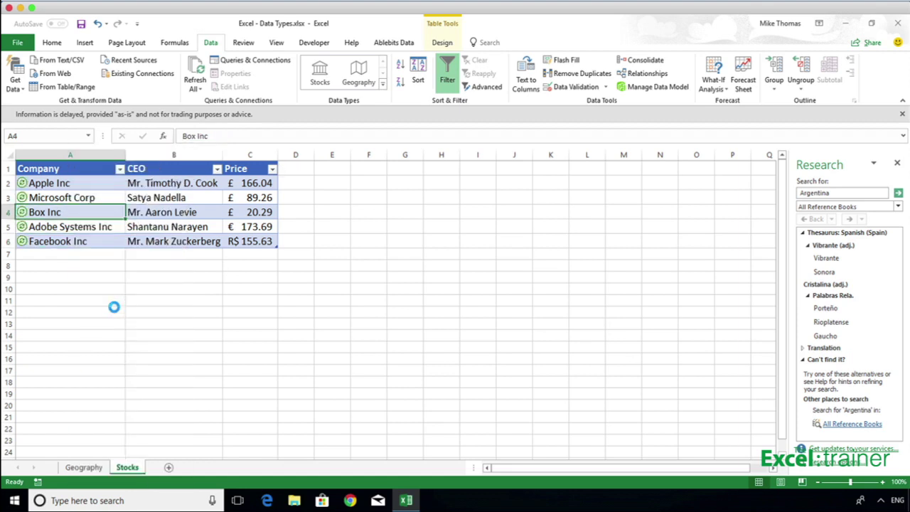